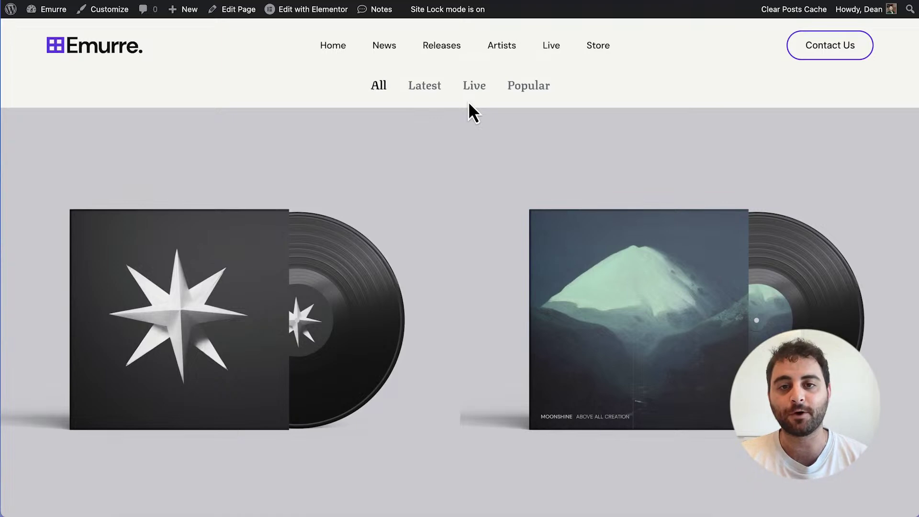
- On the live Releases page, test the Latest Additions grid by going to page 2
scroll(542, 160, down, 10)
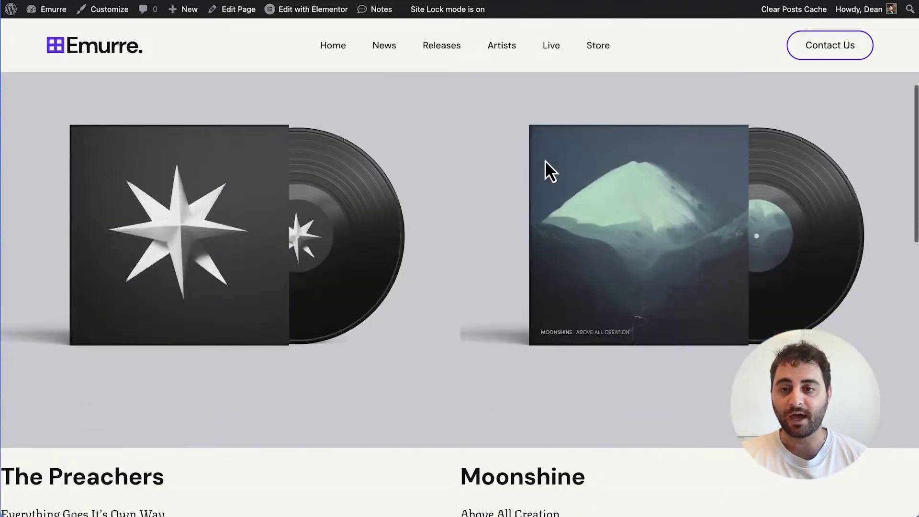
scroll(544, 162, down, 3)
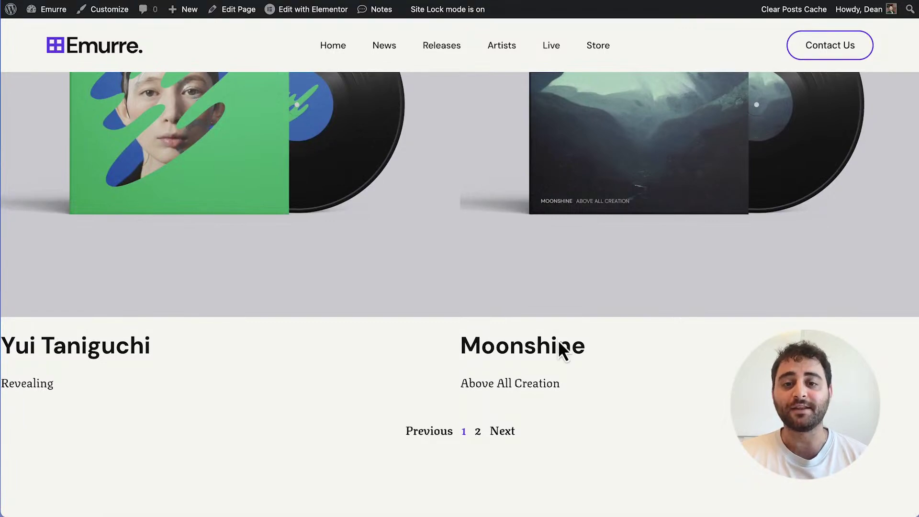
click(479, 436)
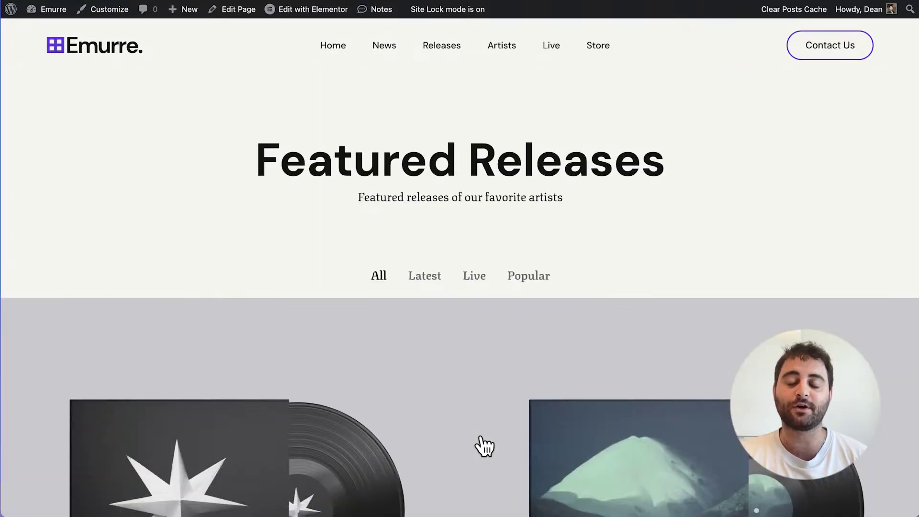
scroll(482, 446, down, 8)
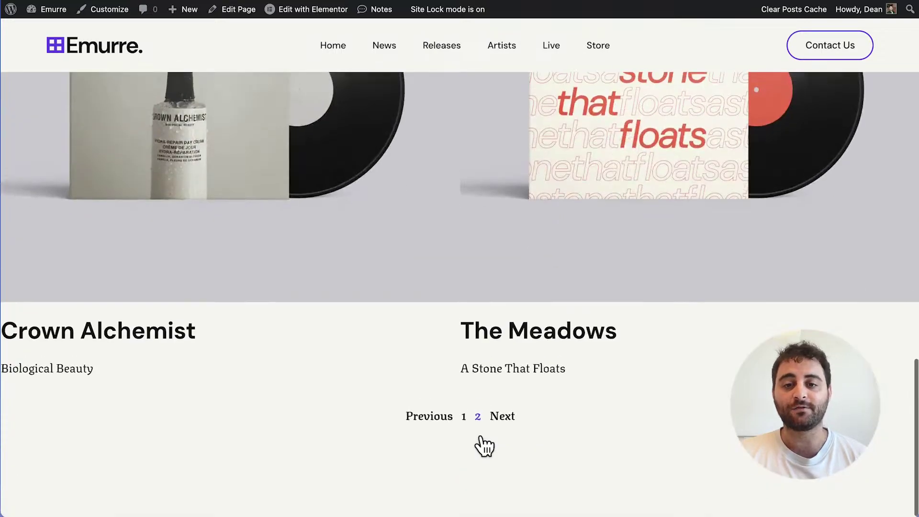
scroll(511, 281, up, 1)
scroll(475, 244, up, 10)
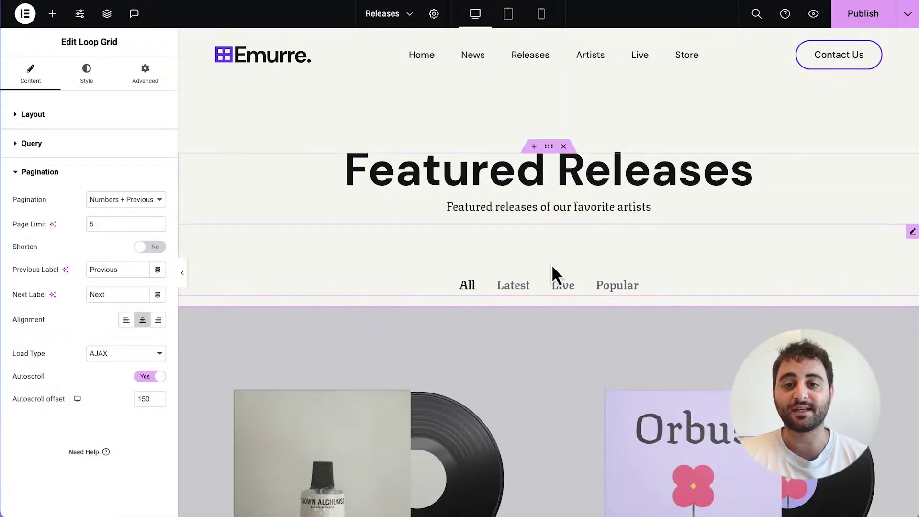
- Turn on Individual Pagination for the Releases Loop Grid and preview the page changes
scroll(552, 262, down, 10)
click(590, 257)
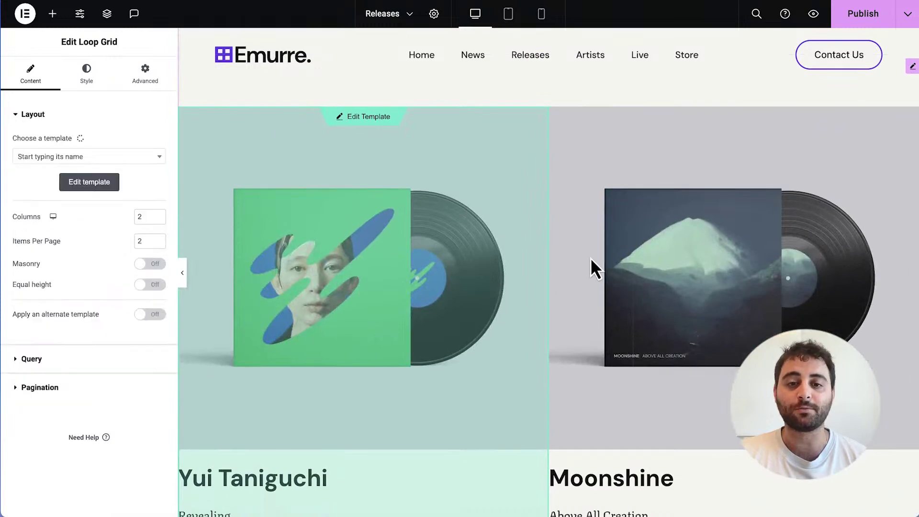
click(107, 387)
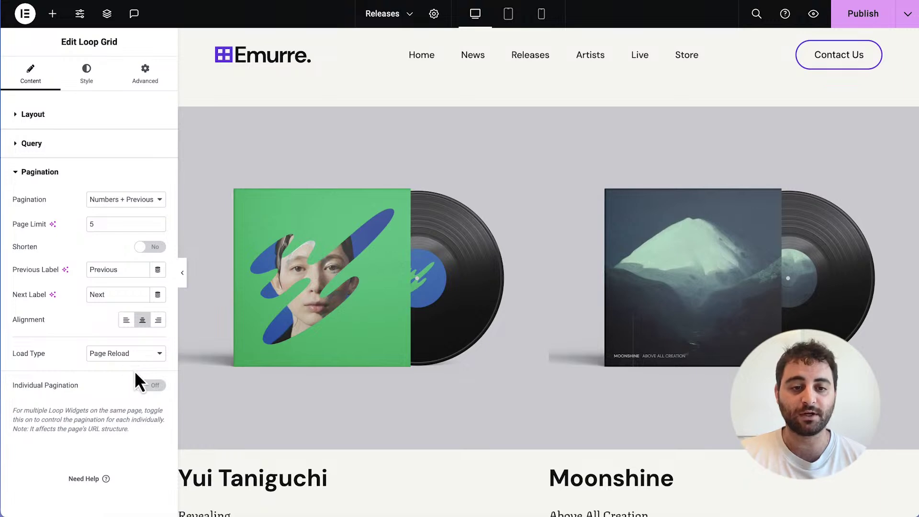
click(155, 387)
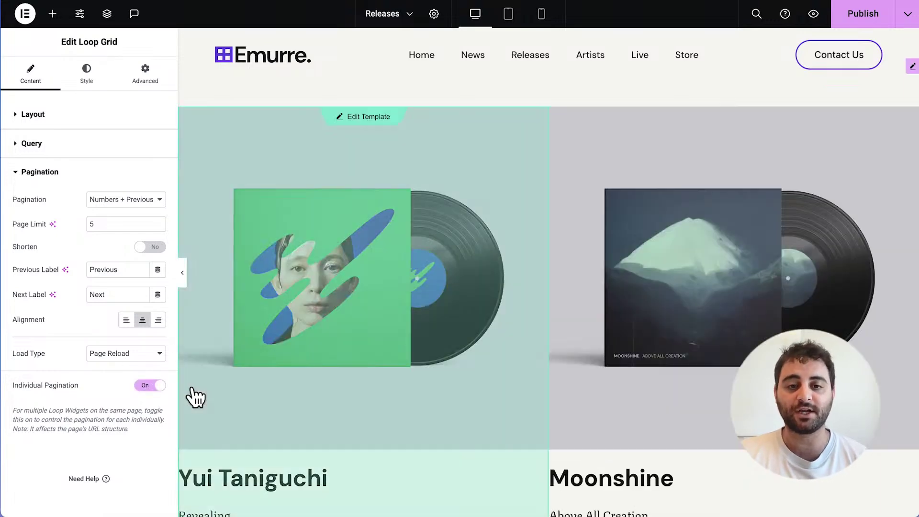
click(816, 19)
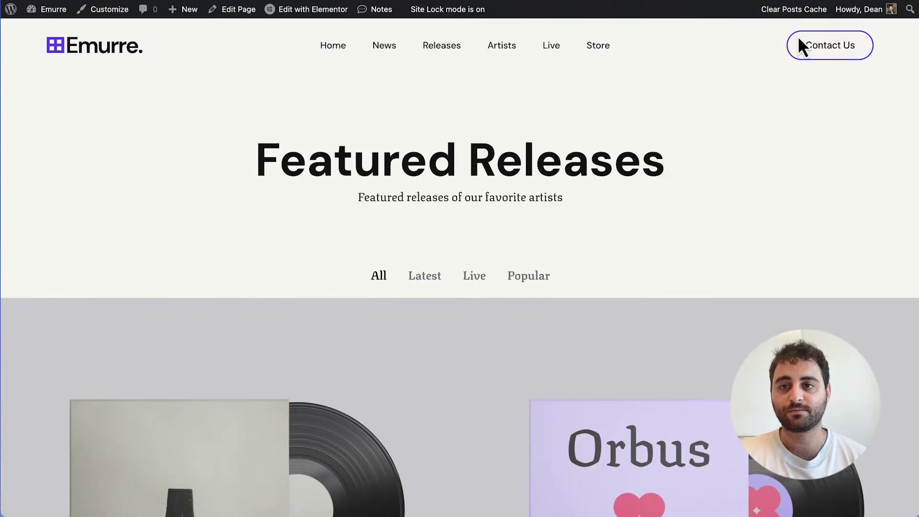
- In the preview, page the Latest Additions grid to page 2 to check the pagination
scroll(693, 142, down, 15)
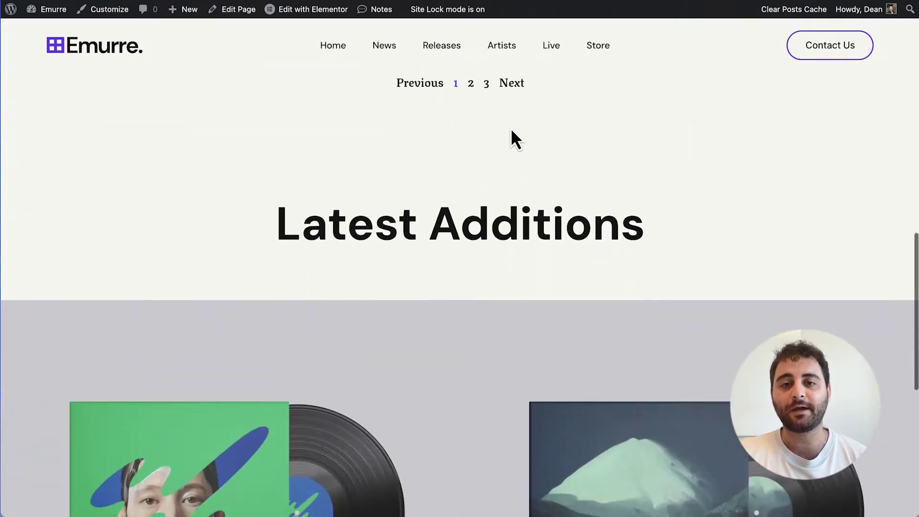
scroll(472, 151, down, 8)
scroll(478, 287, up, 1)
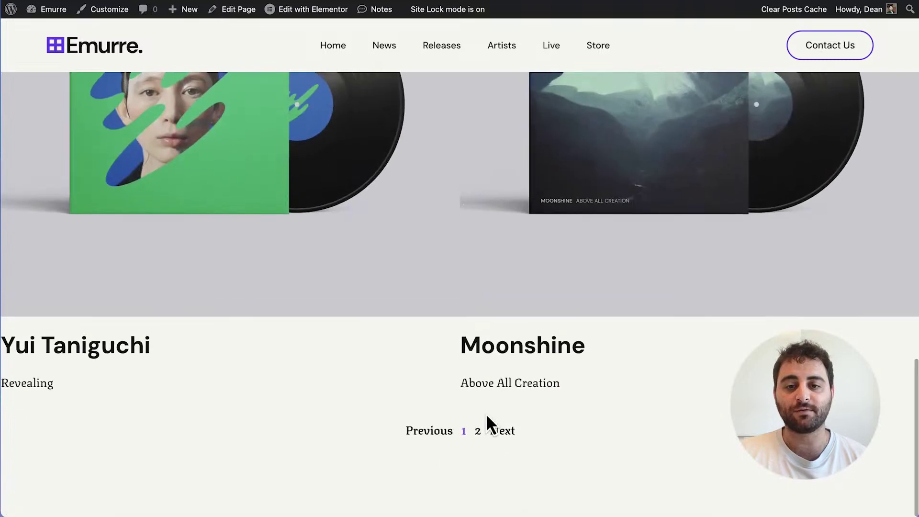
click(478, 431)
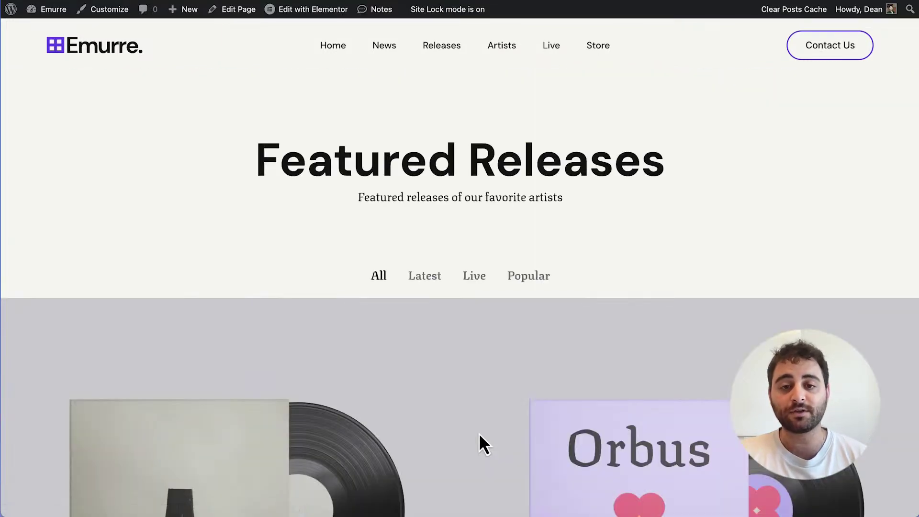
scroll(479, 433, down, 10)
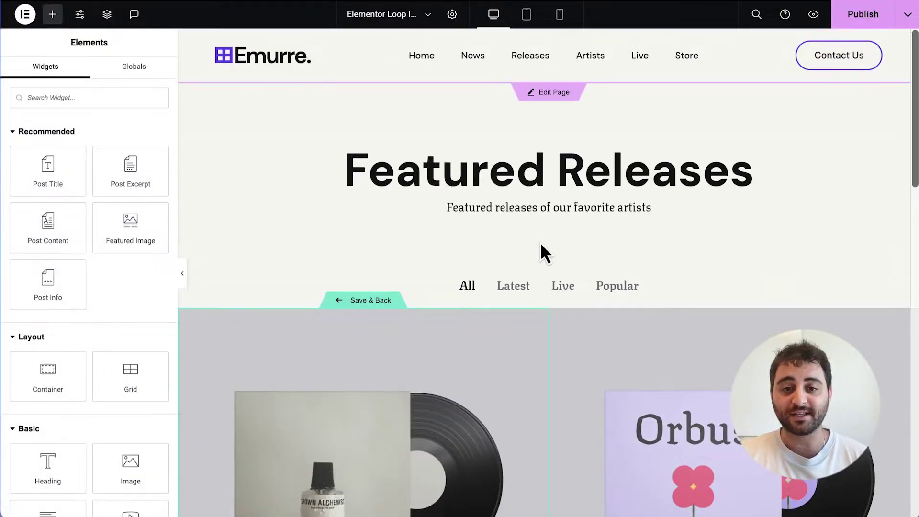
- Search the widgets for 'rating' and add the Rating widget to the loop item
scroll(544, 241, down, 3)
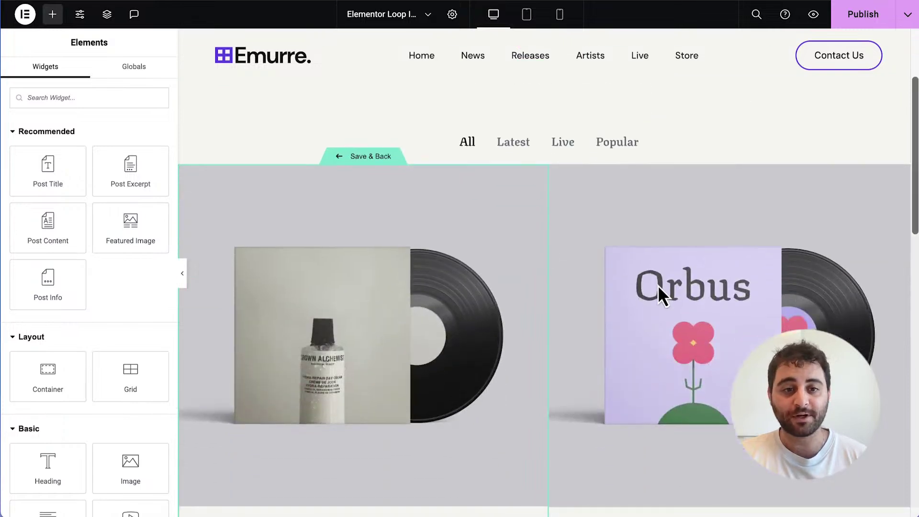
scroll(657, 284, down, 2)
click(115, 99)
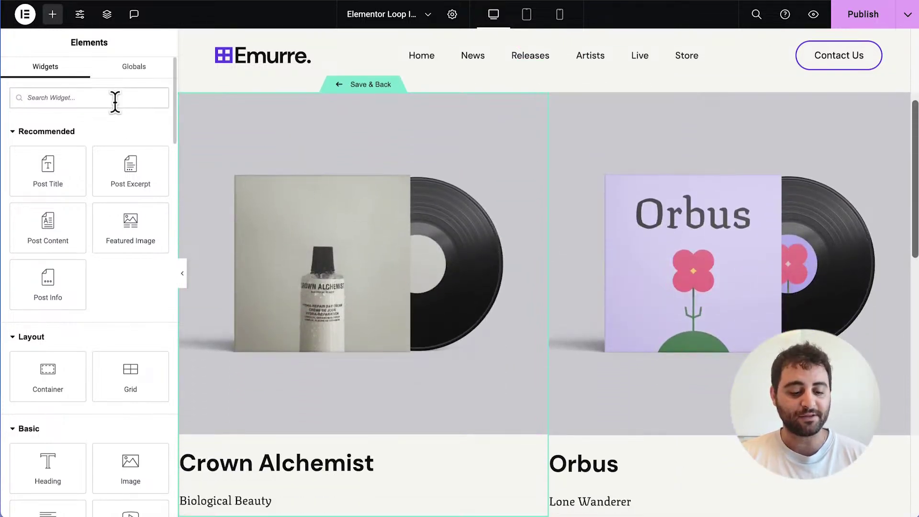
text(rating)
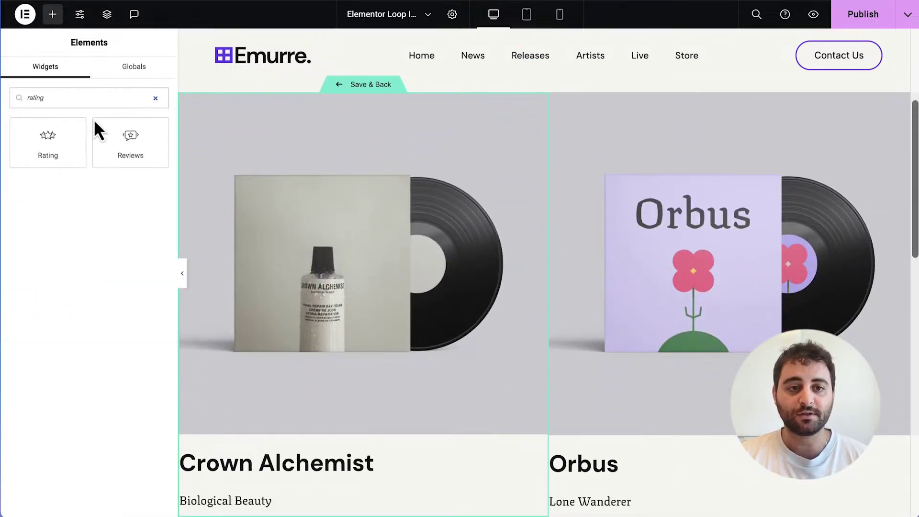
click(67, 144)
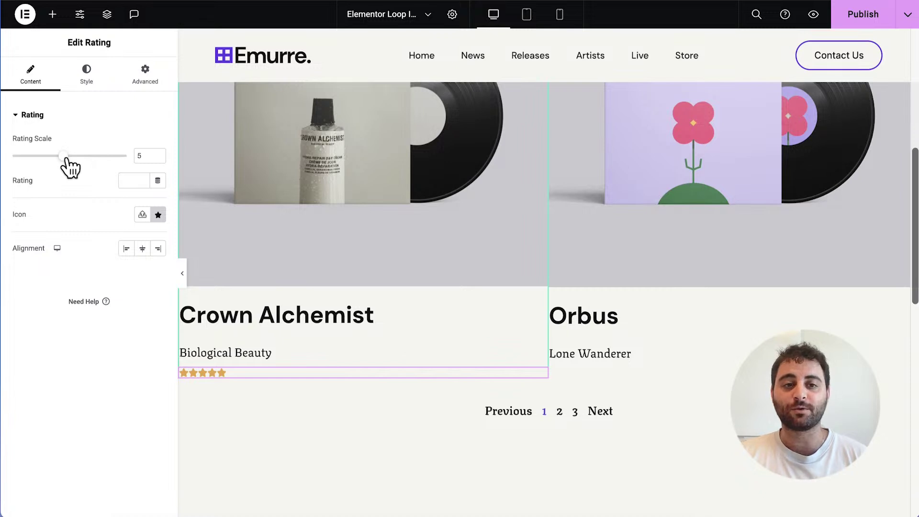
- Adjust the Rating Scale, trying 6 and 11 before bringing it down to 7
mouse_move(64, 158)
mouse_down()
mouse_move(30, 157)
mouse_move(77, 157)
mouse_up()
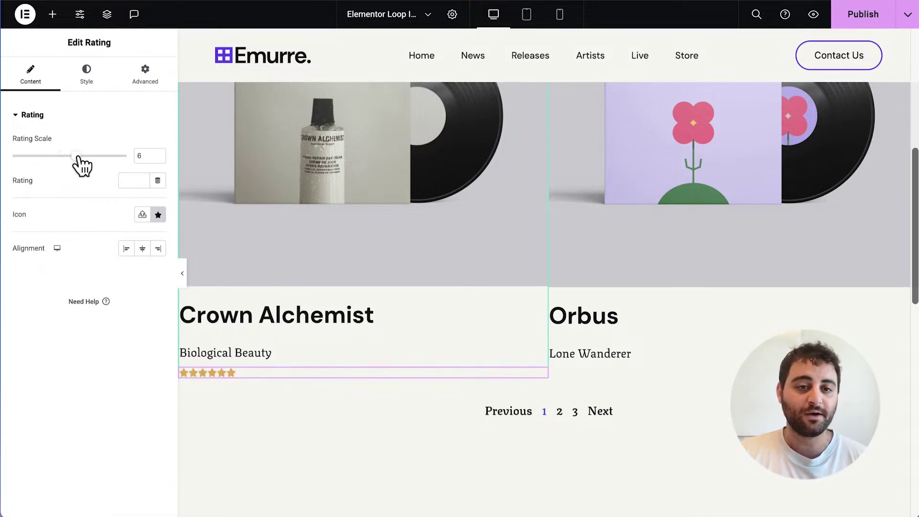
drag(148, 155, 134, 156)
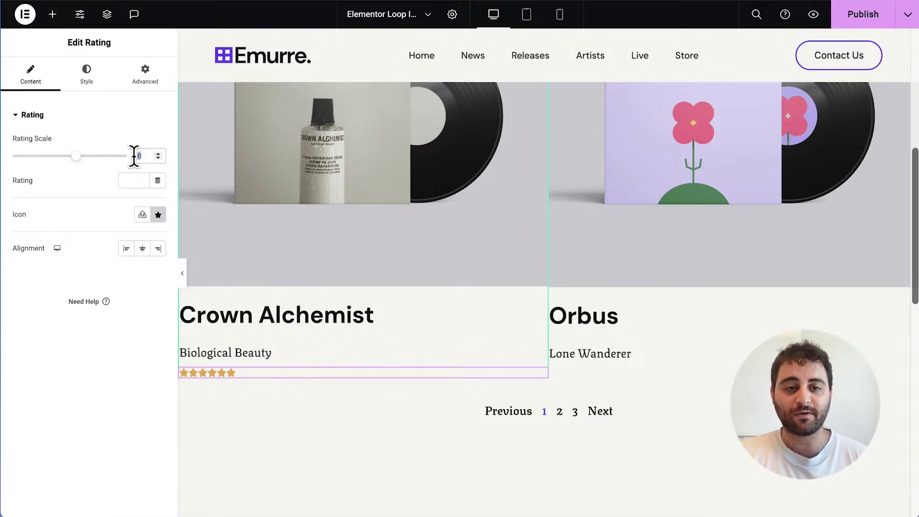
text(11)
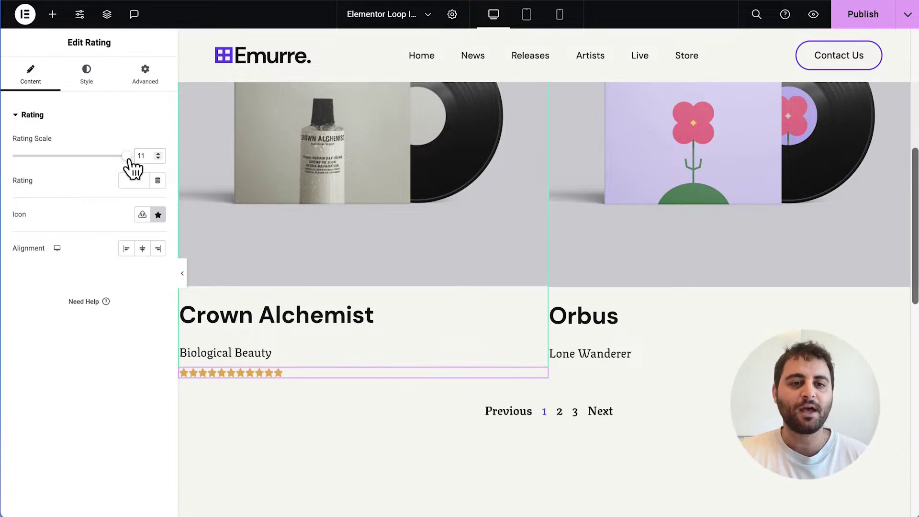
drag(127, 157, 89, 158)
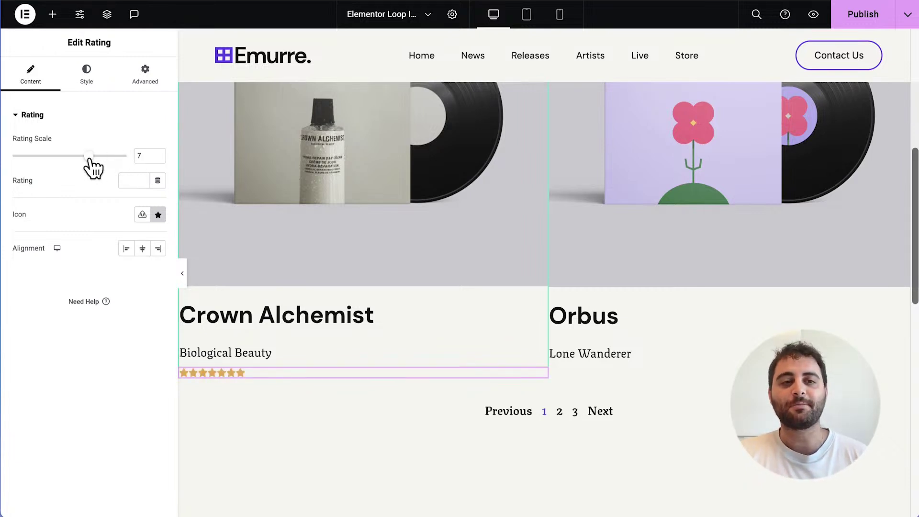
- Replace the rating stars with the uploaded vinyl record SVG icon
click(145, 221)
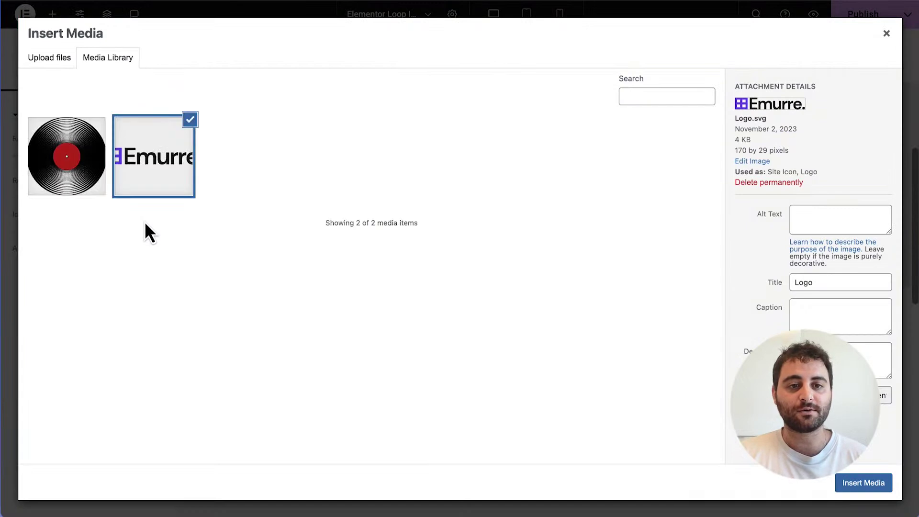
click(84, 166)
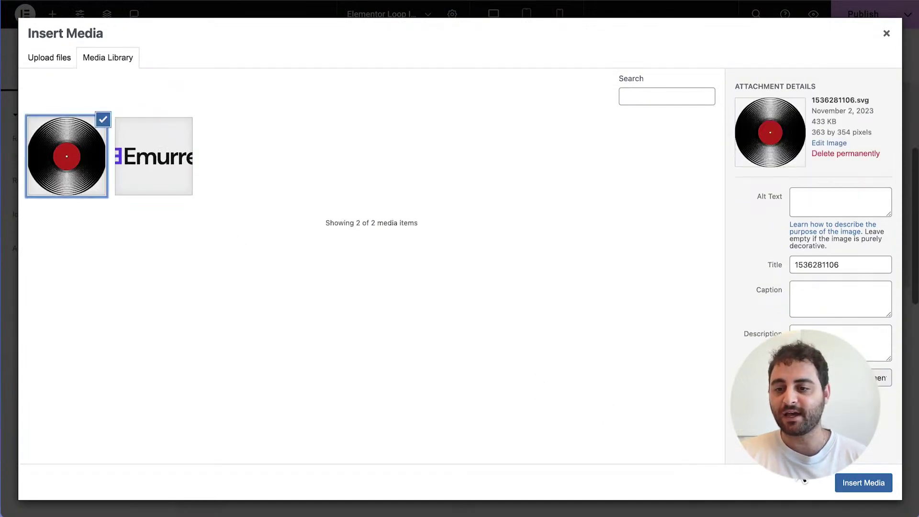
click(854, 484)
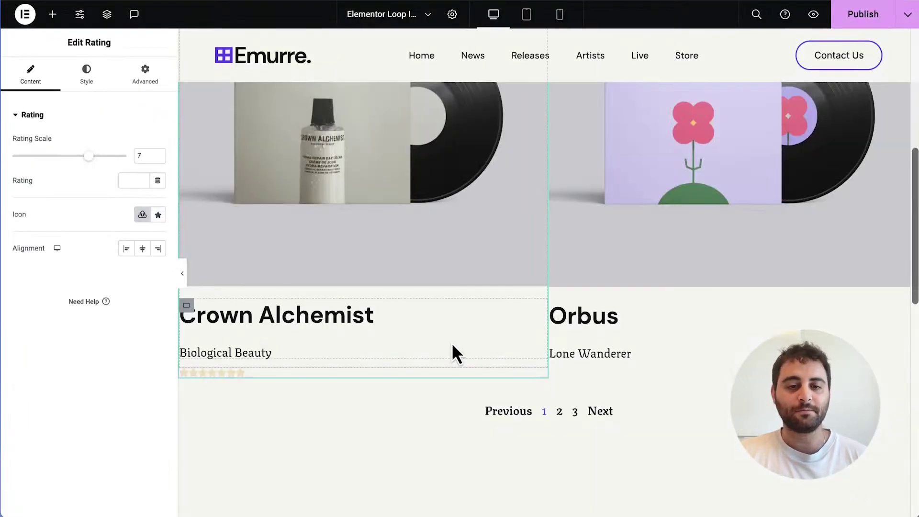
- Style the vinyl rating icons at 27 px size with 10 px spacing
click(96, 85)
drag(13, 156, 43, 156)
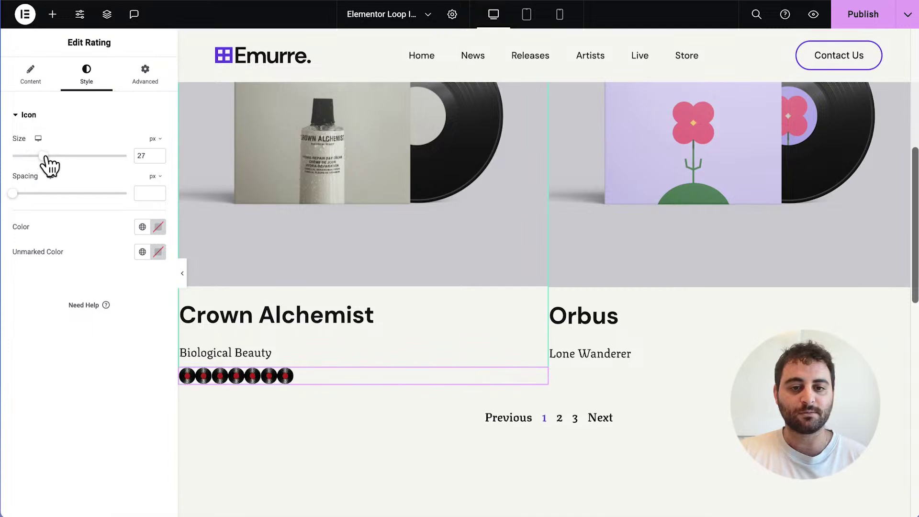
drag(17, 193, 36, 193)
- Bind the rating value to an ACF Number Field with the key Rating
click(36, 83)
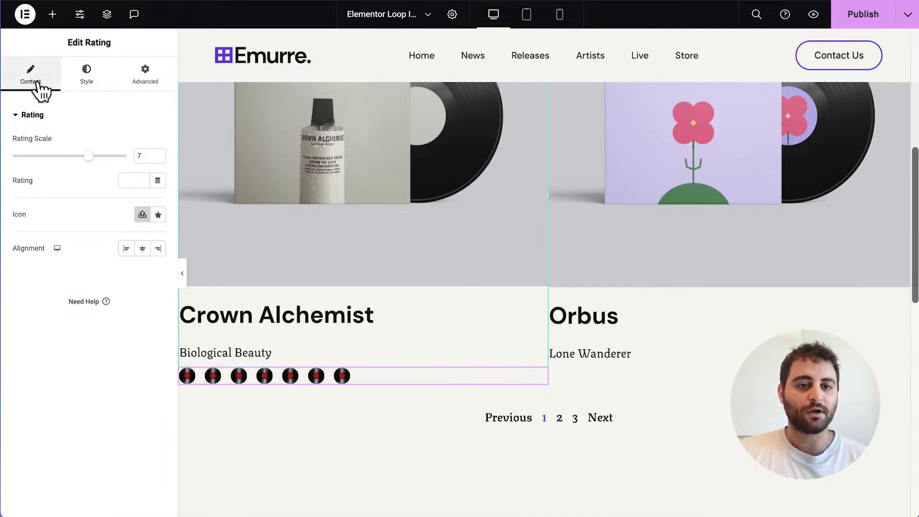
click(158, 181)
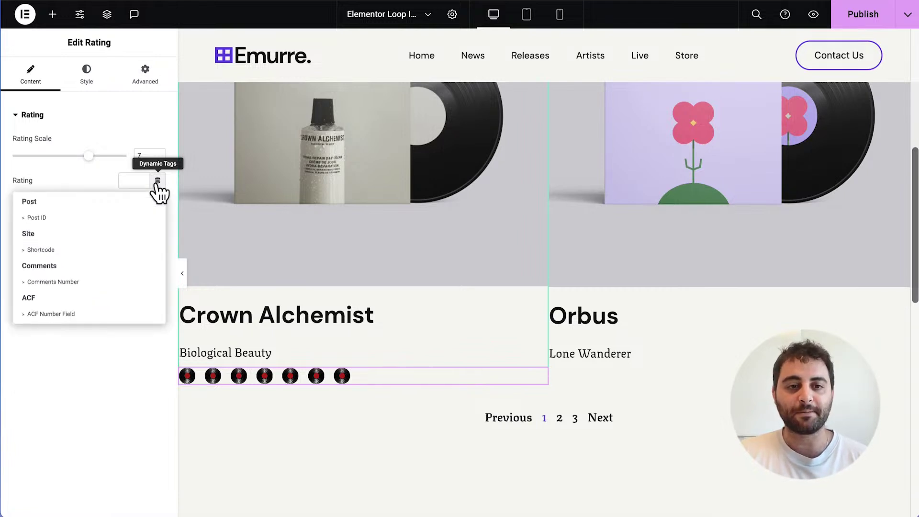
click(101, 315)
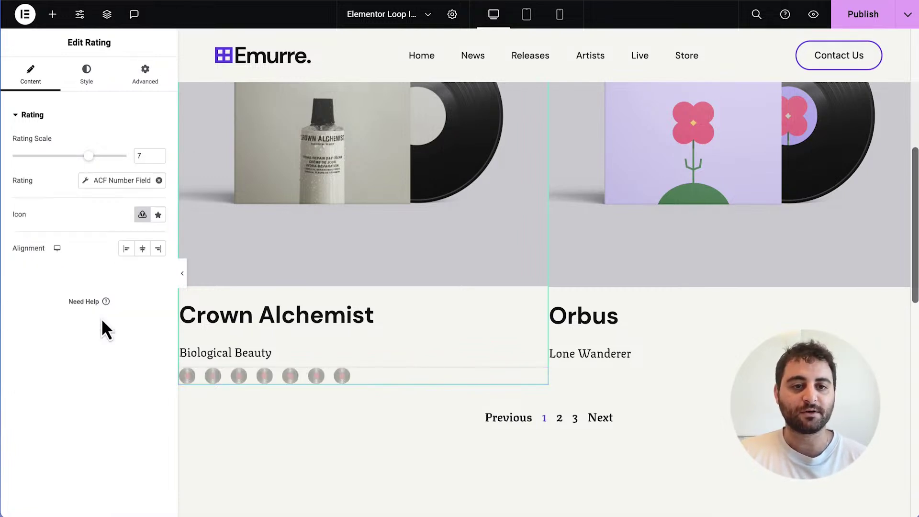
click(86, 183)
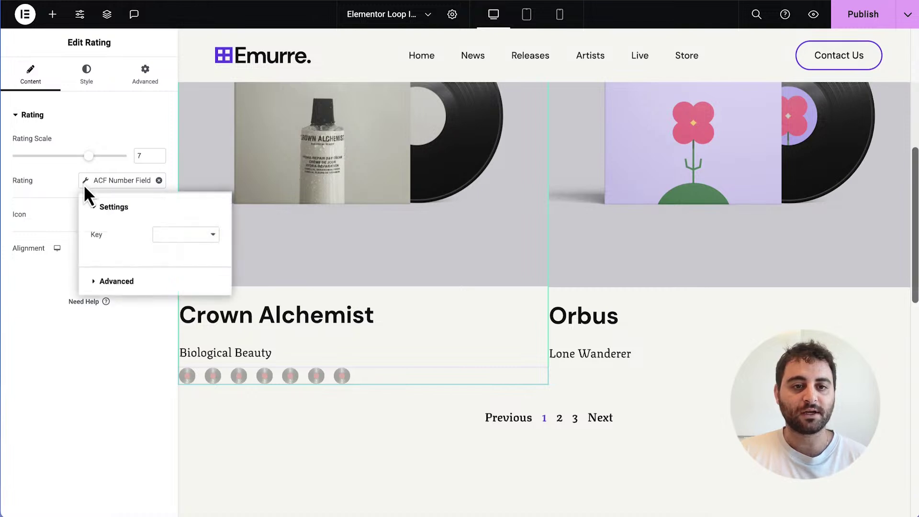
click(178, 237)
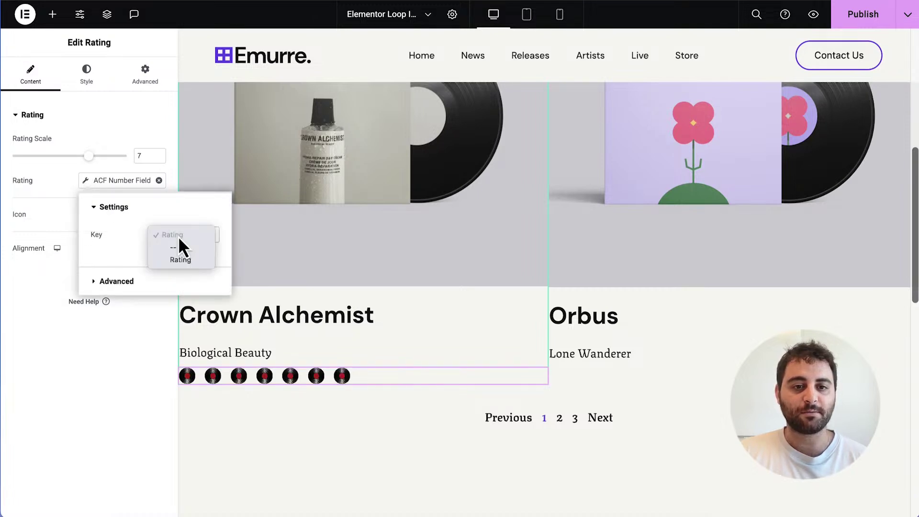
click(188, 260)
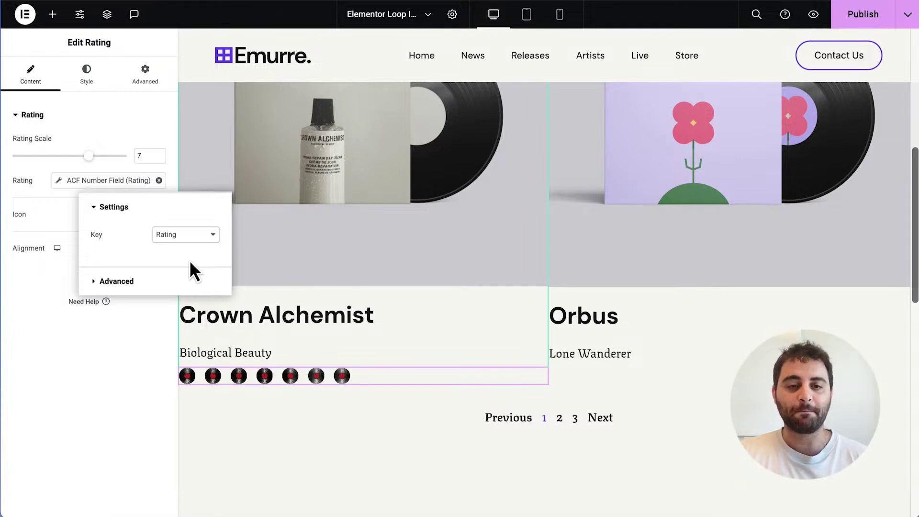
click(143, 371)
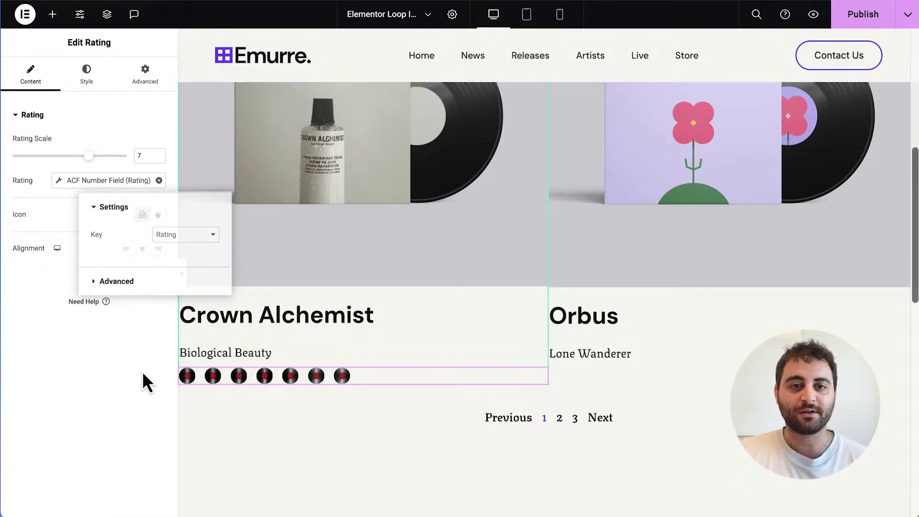
scroll(319, 325, up, 5)
- Save the loop template, check the Releases page at tablet width, then return to desktop
click(742, 107)
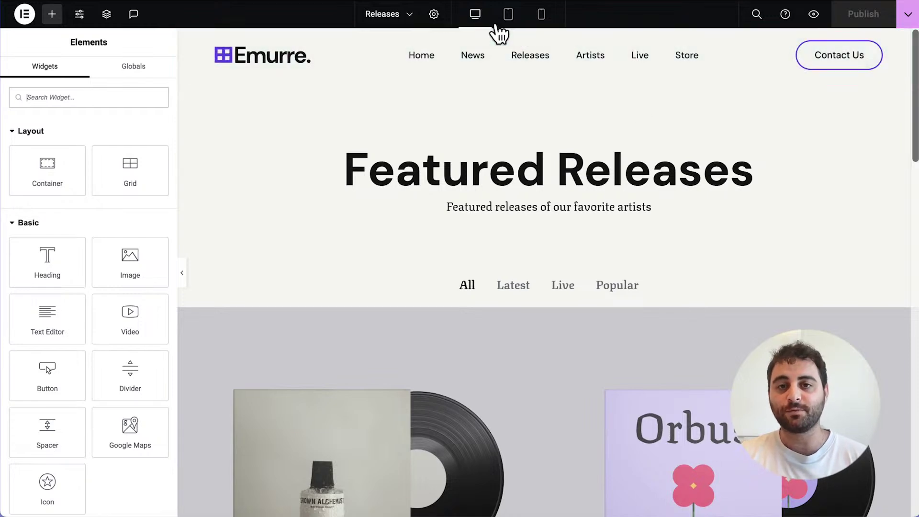
click(510, 15)
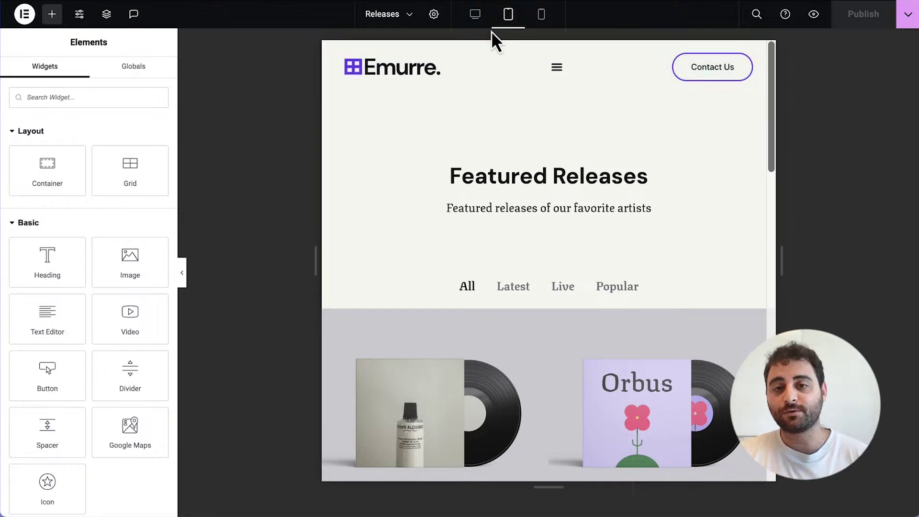
click(475, 14)
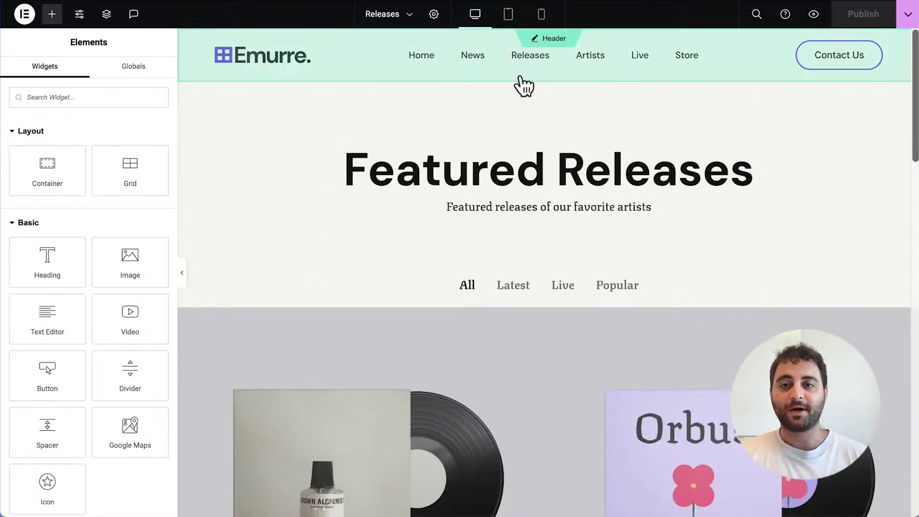
- Set the header Menu widget's breakpoint to None and view the header at tablet width
click(555, 59)
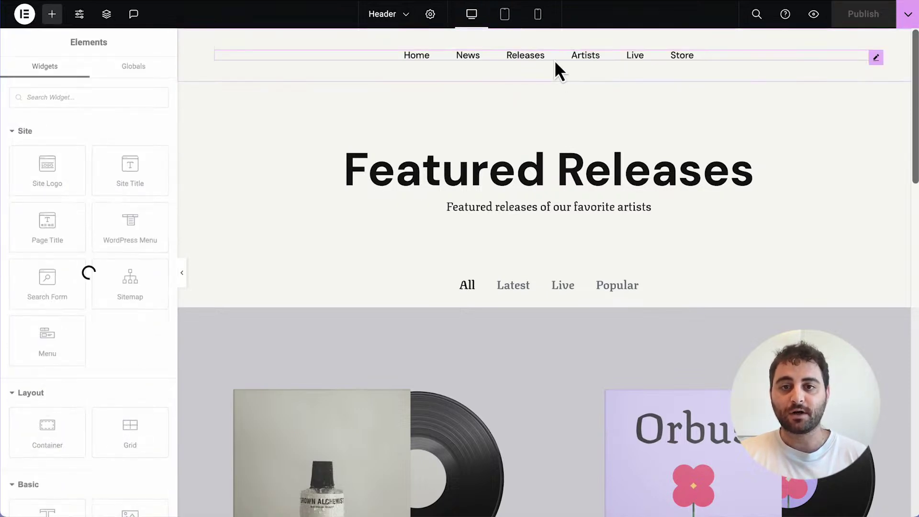
click(559, 60)
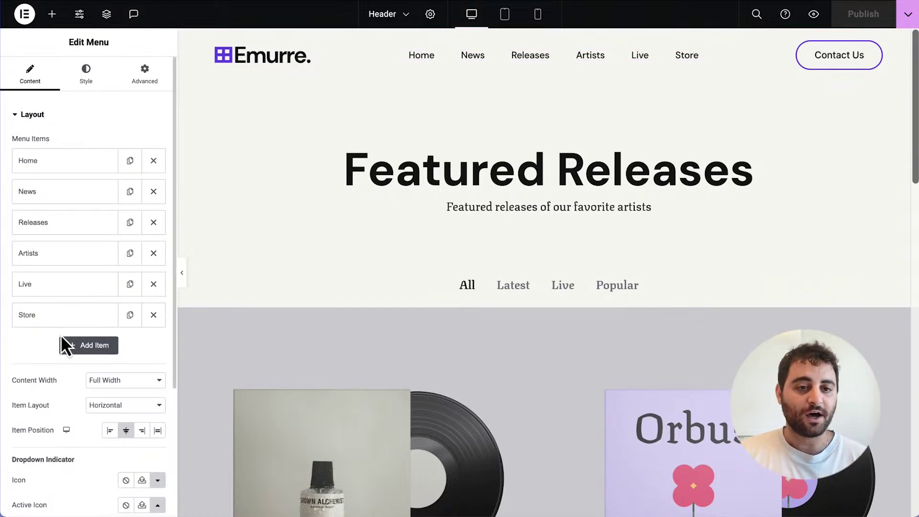
scroll(99, 437, down, 4)
click(101, 437)
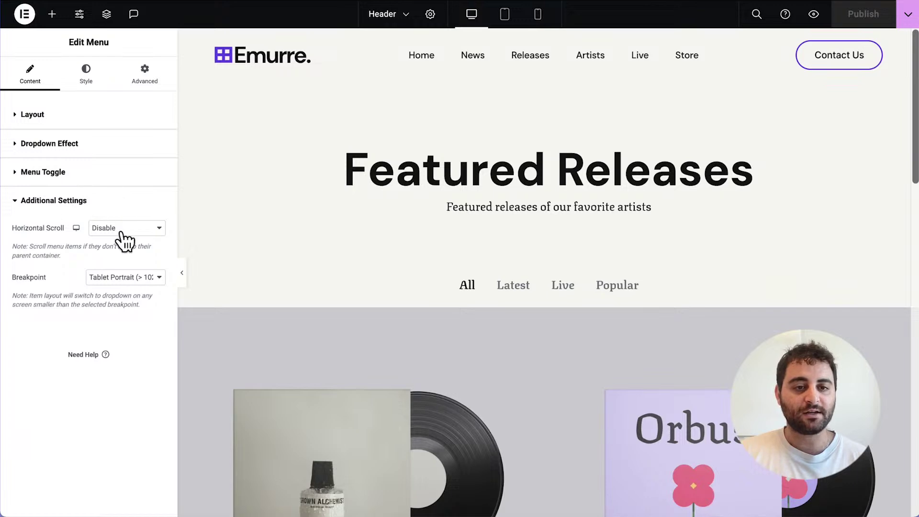
click(149, 282)
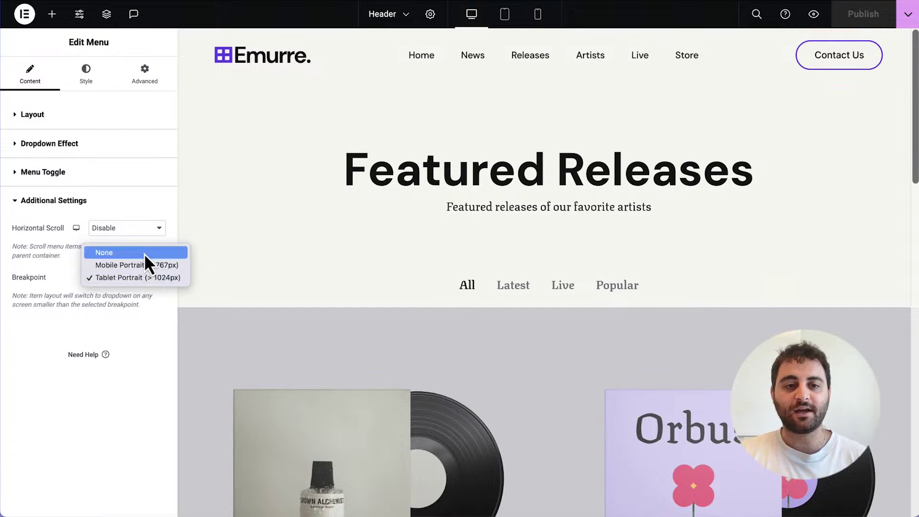
click(145, 254)
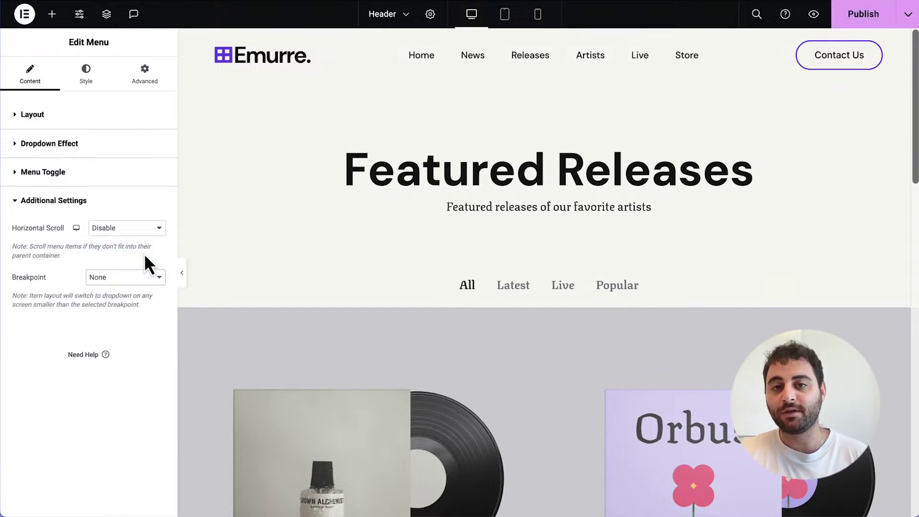
click(505, 16)
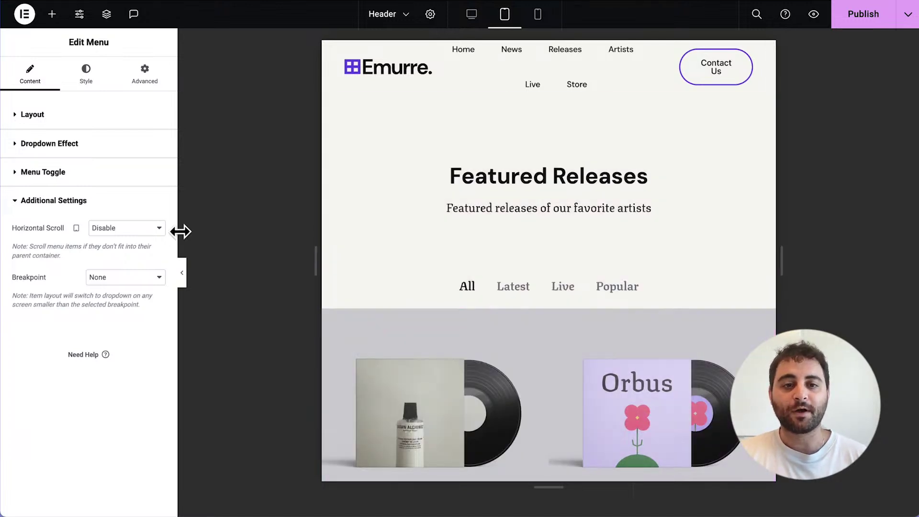
- Enable Horizontal Scroll for the tablet menu, test scrolling it, and return to desktop view
click(148, 228)
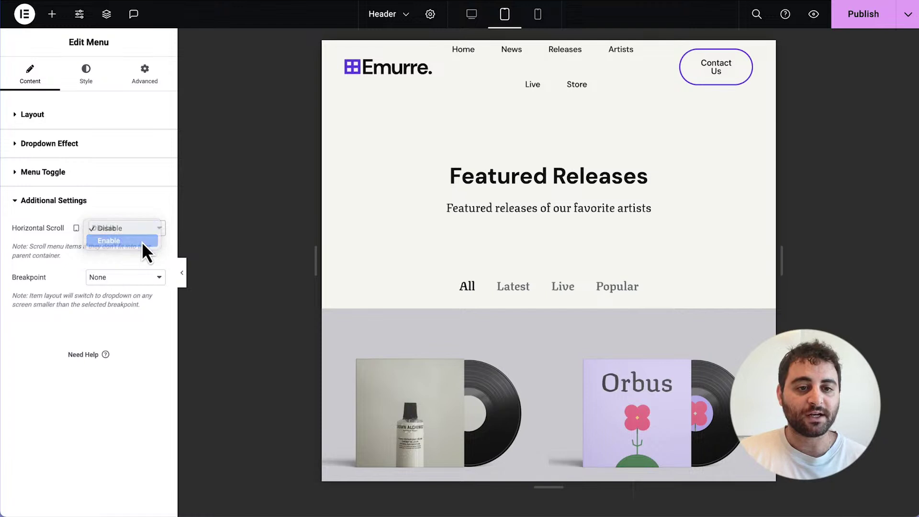
click(143, 241)
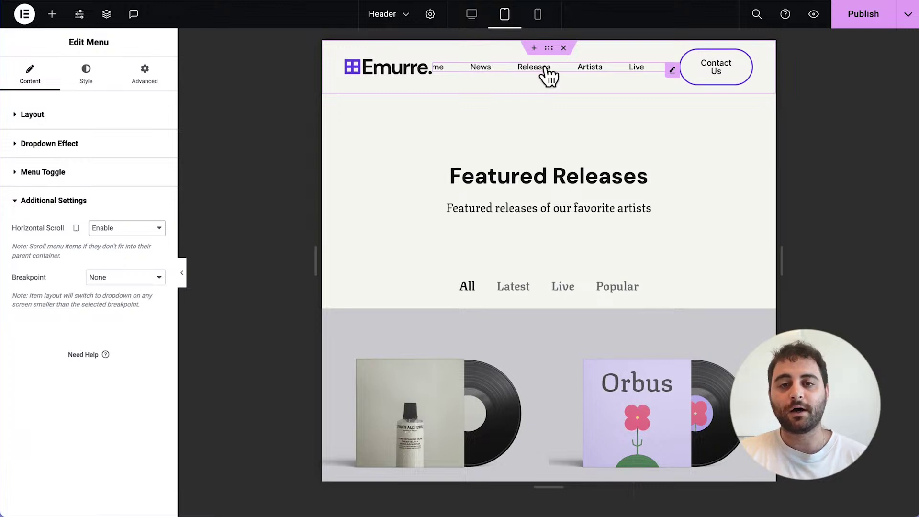
scroll(544, 67, right, 1)
scroll(543, 67, left, 1)
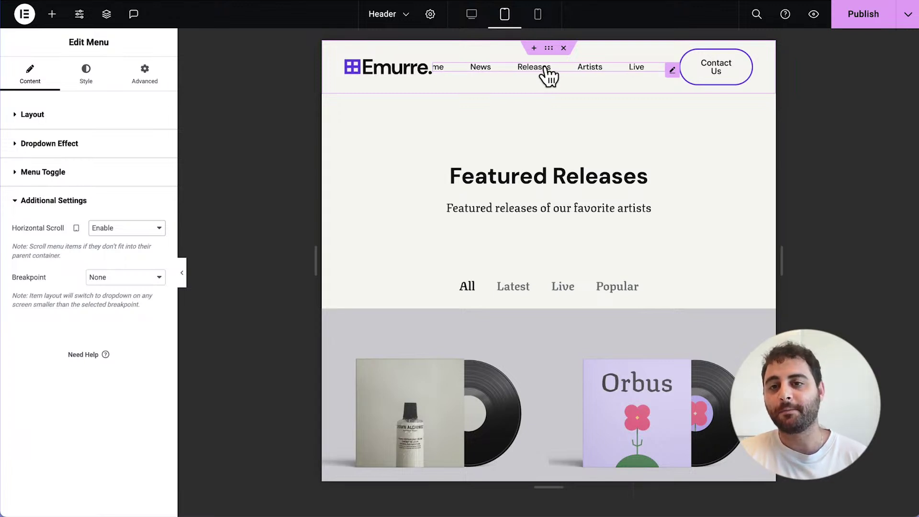
click(474, 15)
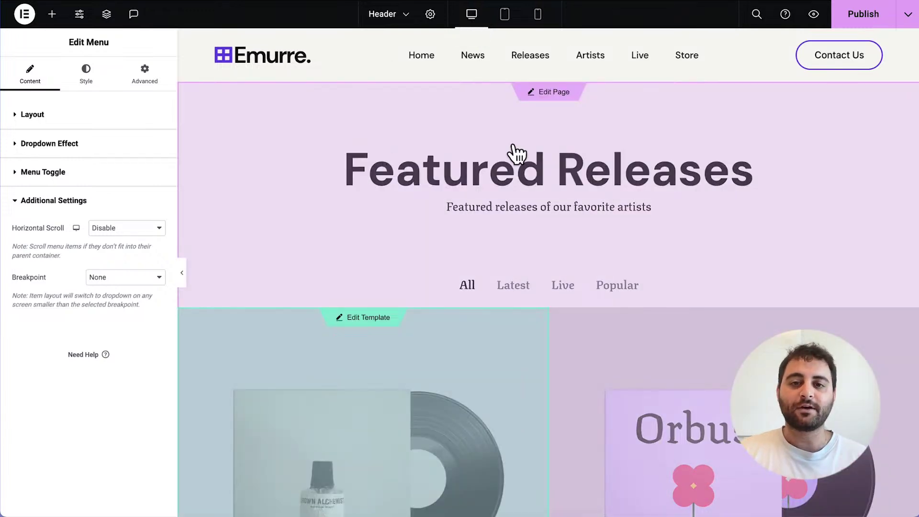
- Save the header changes and exit the Elementor editor back to WordPress
double_click(512, 152)
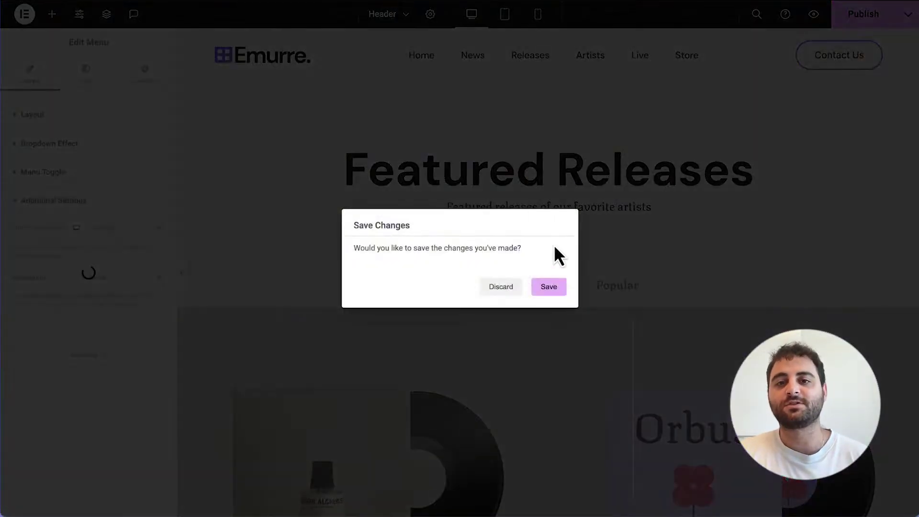
click(549, 286)
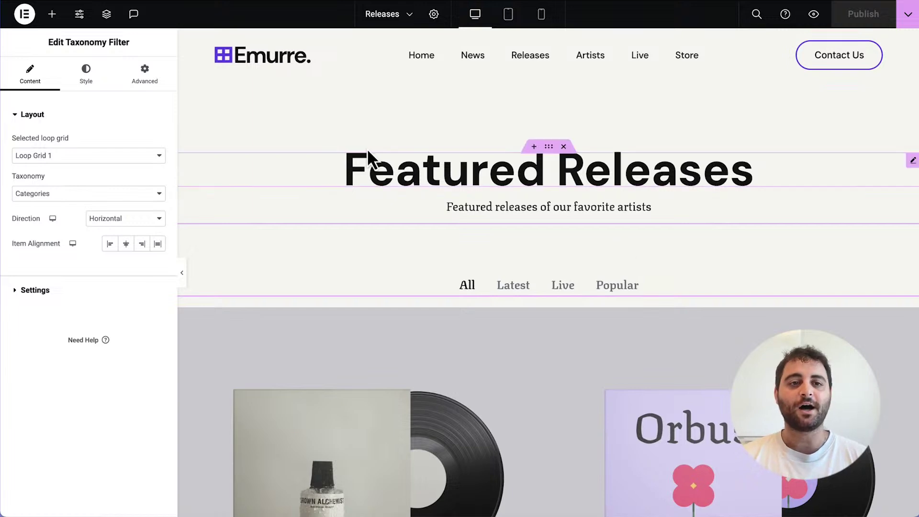
click(25, 14)
click(61, 145)
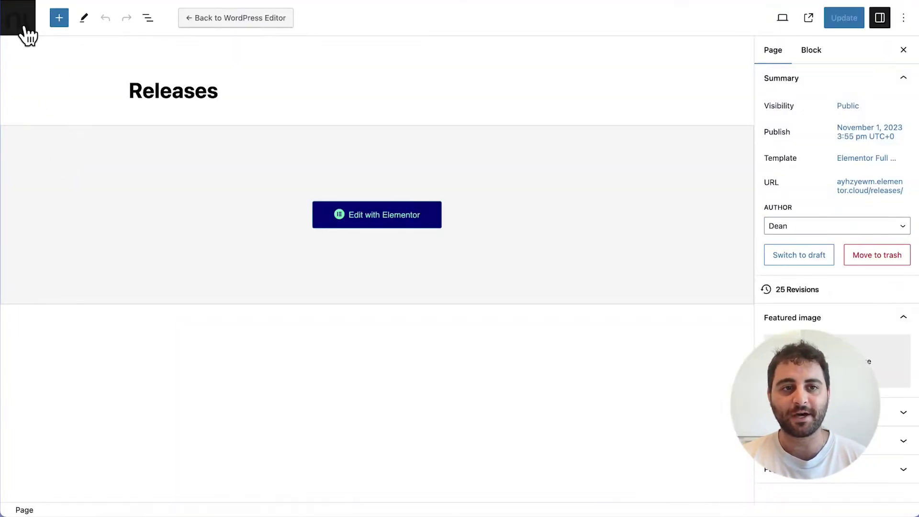
- Open Elementor Settings on the Features tab to review the experiments list
click(24, 30)
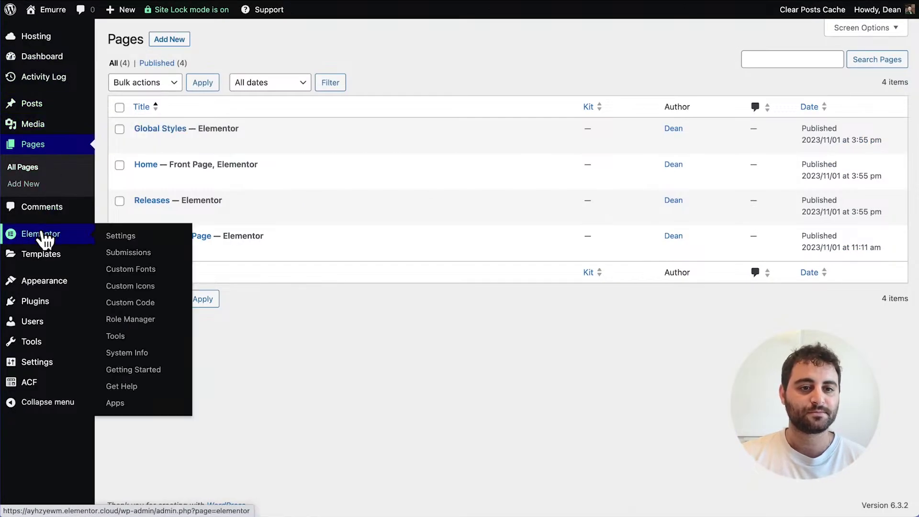
click(42, 235)
click(299, 85)
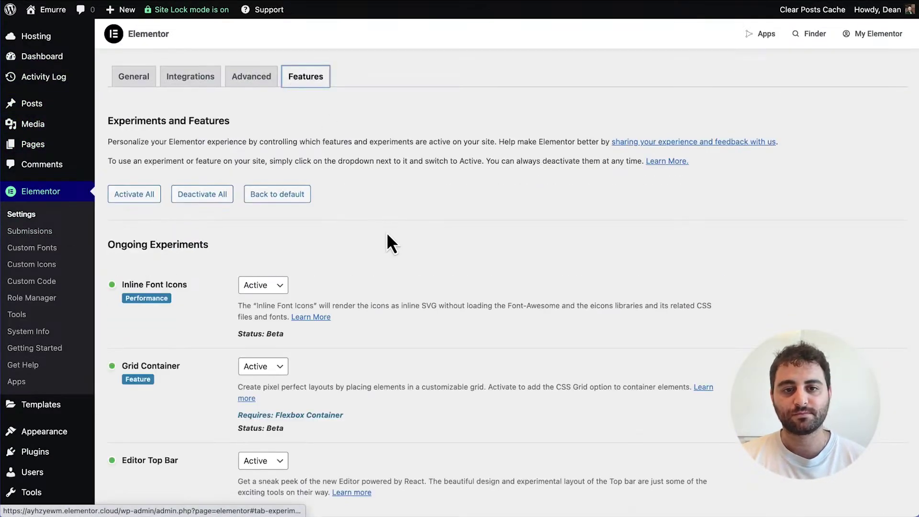
scroll(387, 232, down, 10)
scroll(388, 234, down, 7)
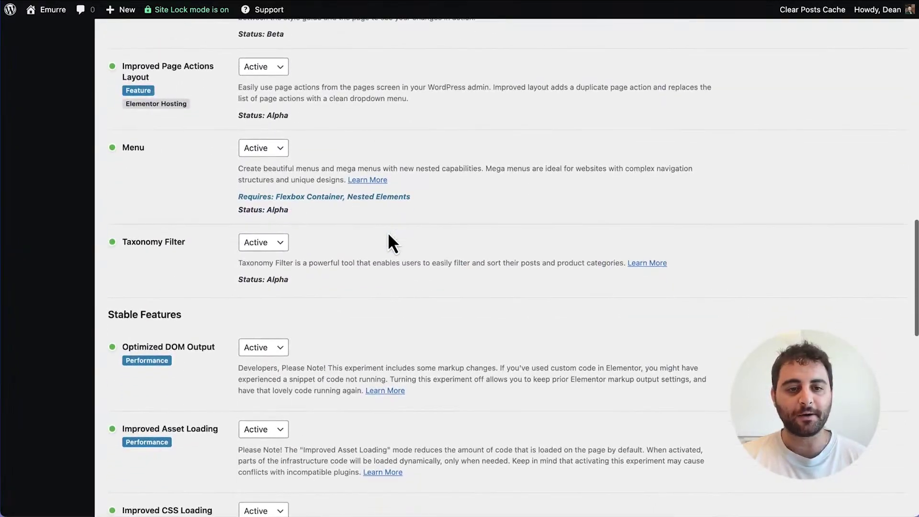
scroll(388, 231, down, 1)
scroll(387, 232, up, 2)
scroll(387, 232, up, 7)
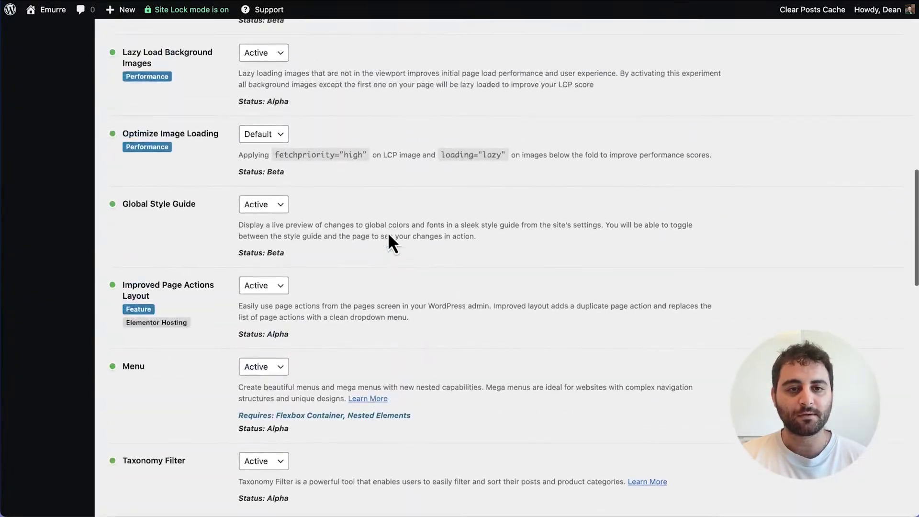
scroll(387, 231, down, 1)
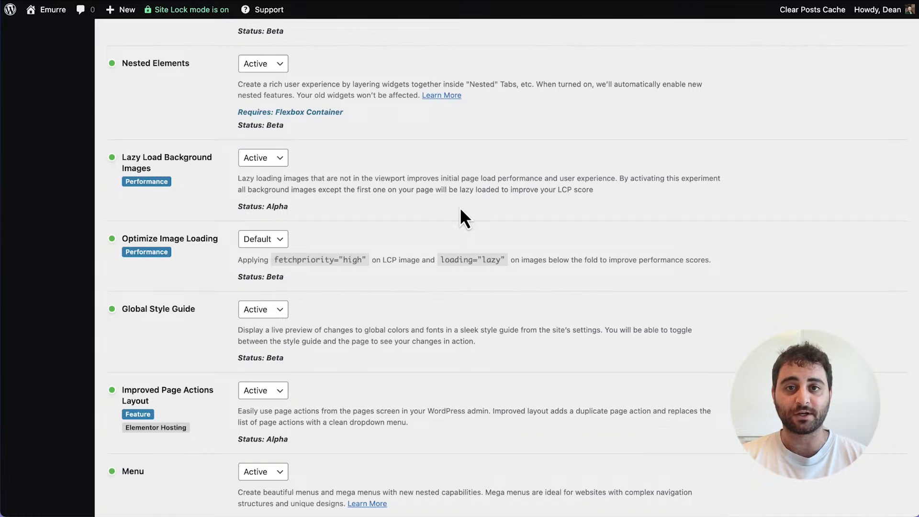
scroll(461, 210, up, 4)
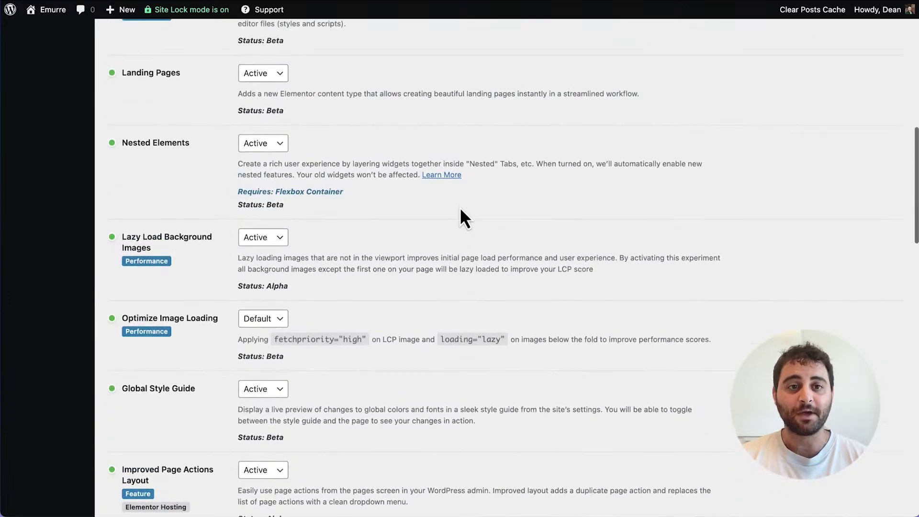